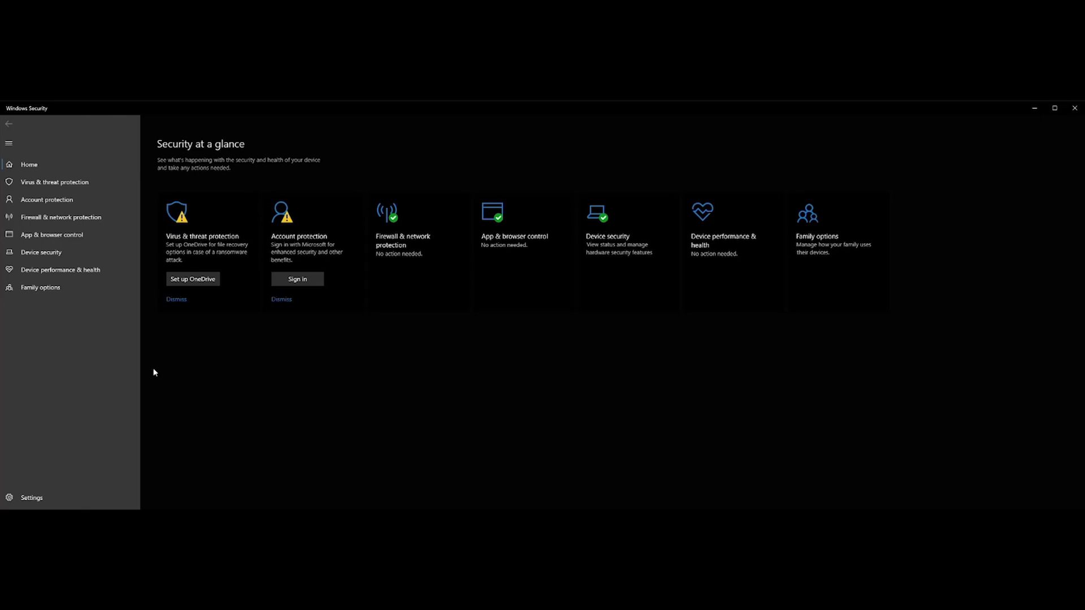
Step: Go to Virus & threat protection and open Manage ransomware protection
left_click(34, 185)
scroll(135, 405, "down", 1)
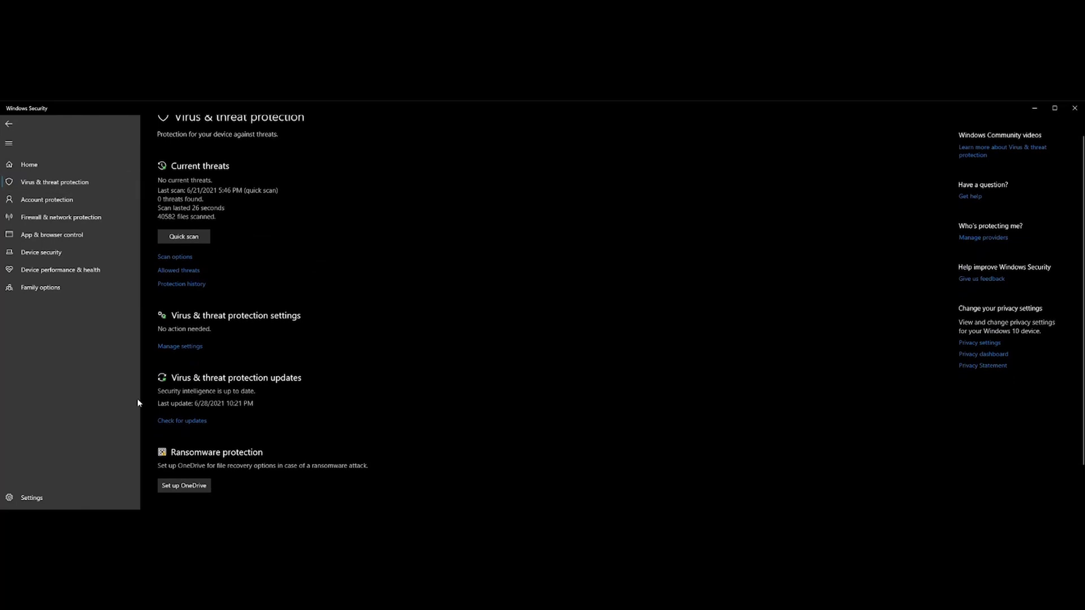
scroll(165, 436, "down", 1)
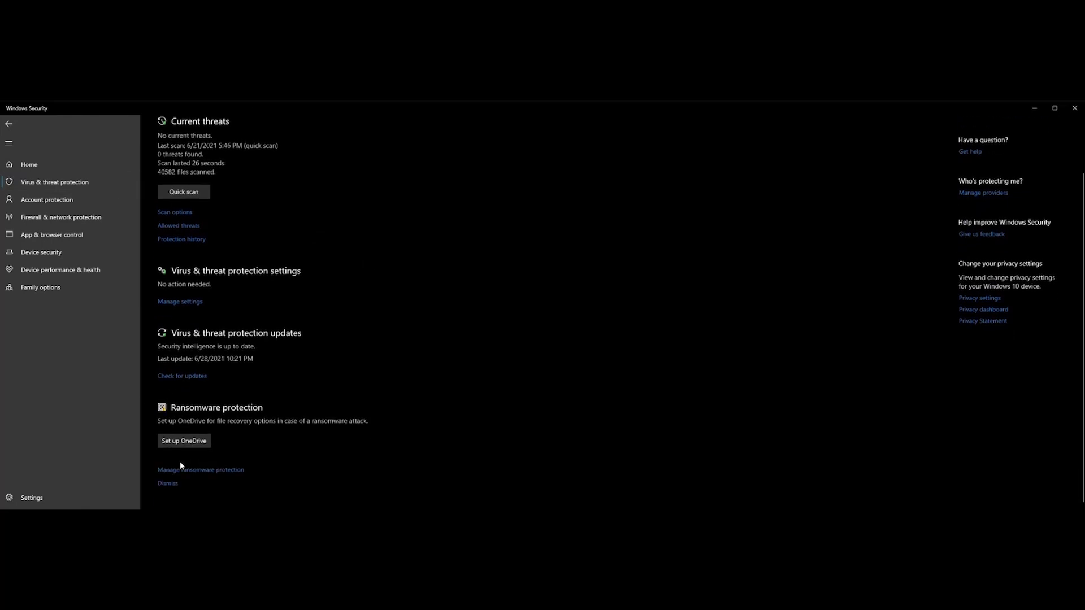
left_click(208, 471)
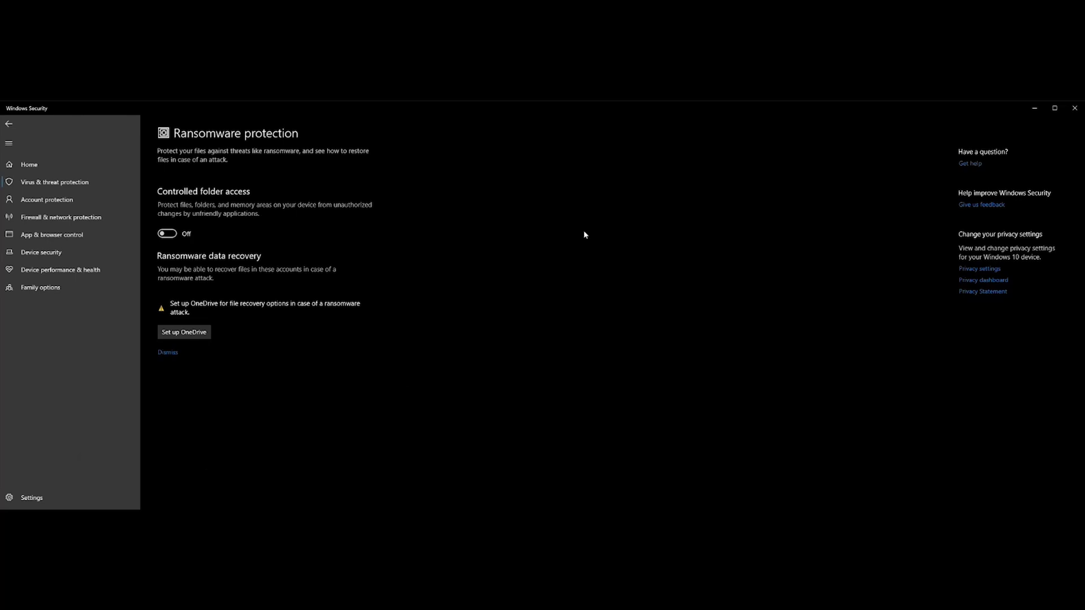
Step: Switch the Controlled folder access toggle from Off to On
left_click(167, 233)
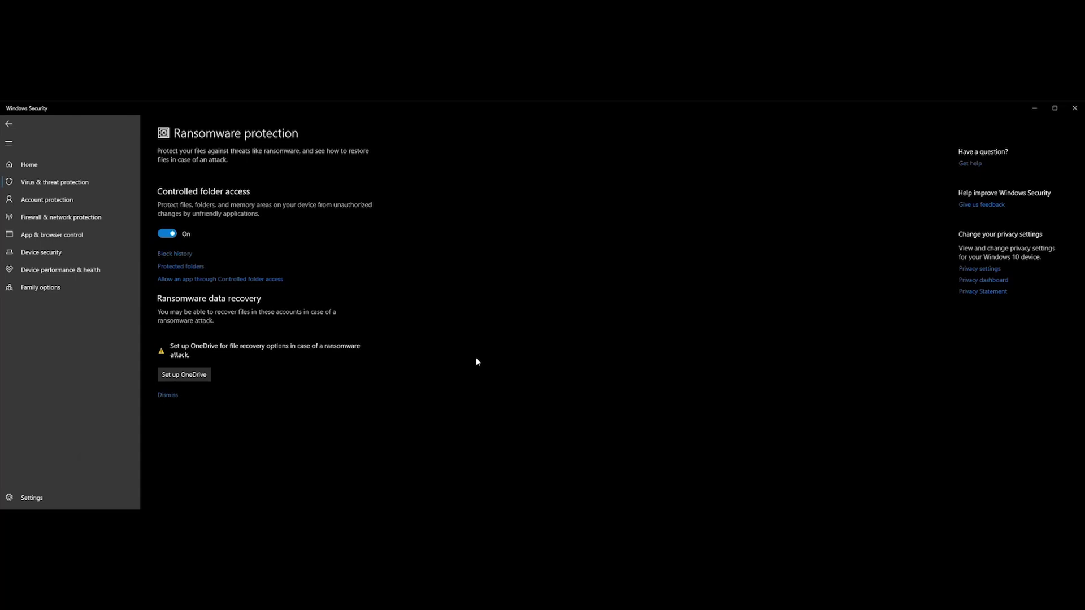
Step: Open Block history for Controlled folder access to check for blocked actions
left_click(174, 254)
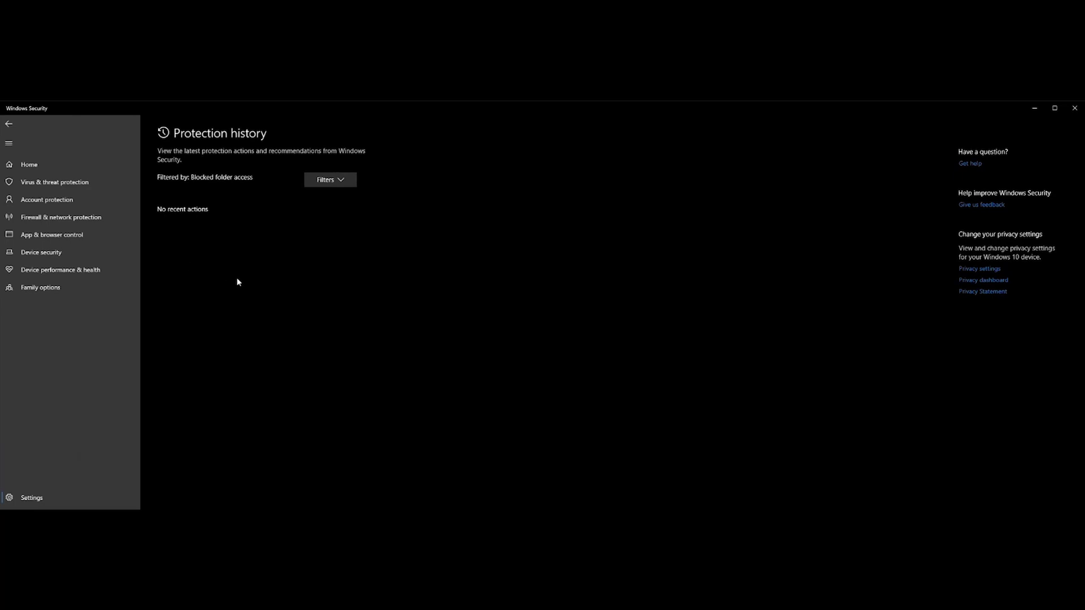
Step: Go back from Protection history to the Ransomware protection page
left_click(8, 124)
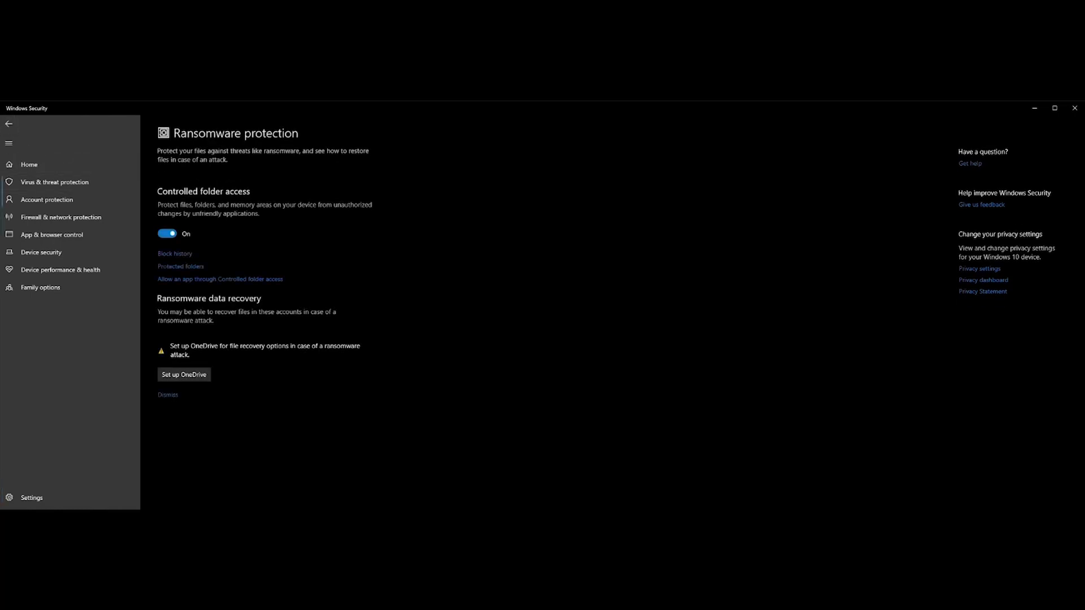